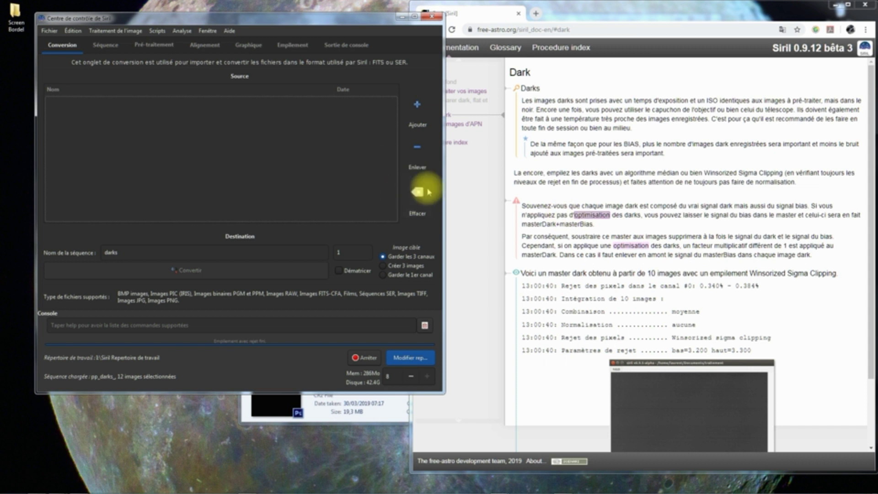
# Step: Add the eight offset frames _MG_3856 to _MG_3863 from the offsets folder to the conversion source list
pyautogui.click(418, 105)
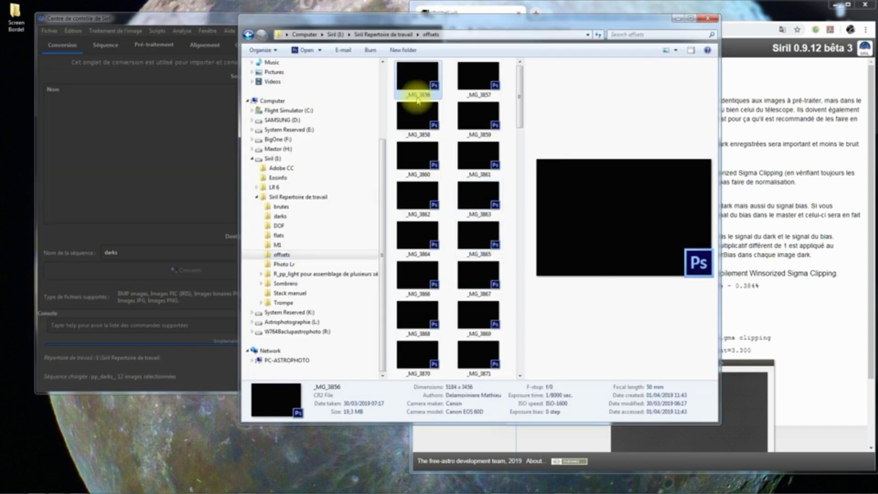
pyautogui.keyDown('shift'); pyautogui.click(478, 199); pyautogui.keyUp('shift')
pyautogui.moveTo(425, 84); pyautogui.dragTo(147, 147)
pyautogui.click(128, 211)
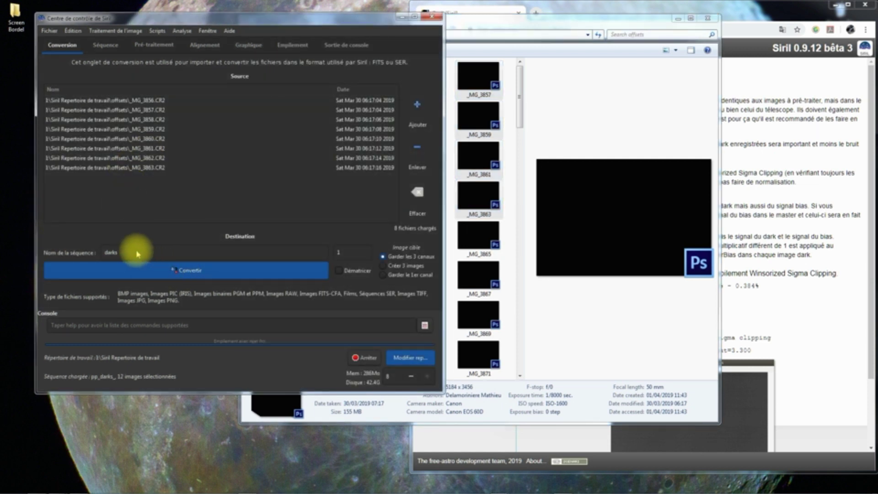
# Step: Convert the loaded frames as a sequence named offset and stack it without normalisation using Winsorized Sigma Clipping into offset_stacked.fit
pyautogui.moveTo(138, 247); pyautogui.dragTo(64, 248)
pyautogui.write('offset')
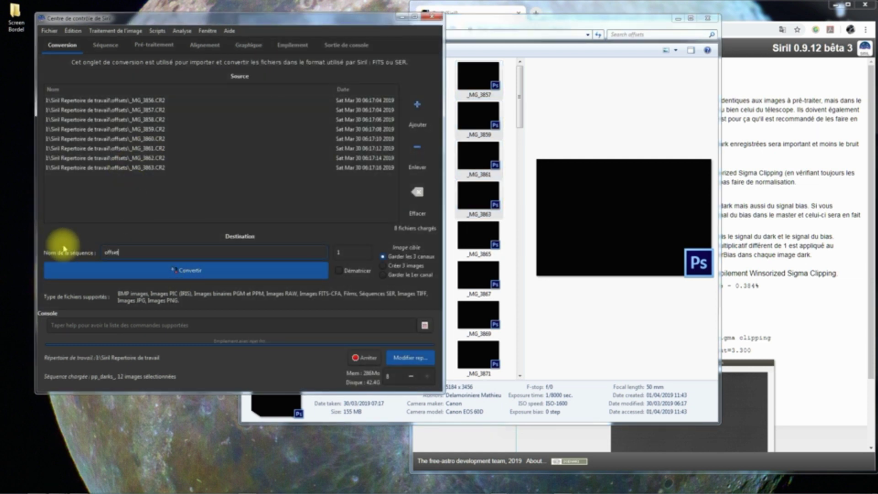
pyautogui.click(156, 270)
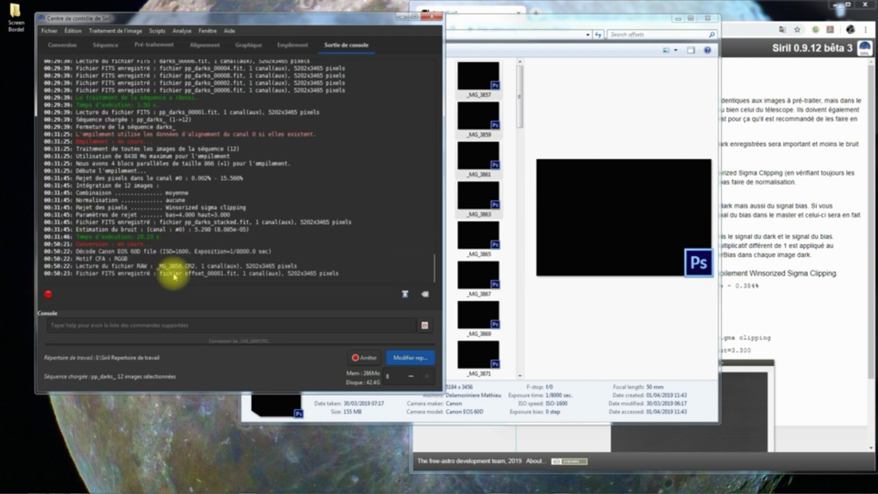
pyautogui.click(291, 45)
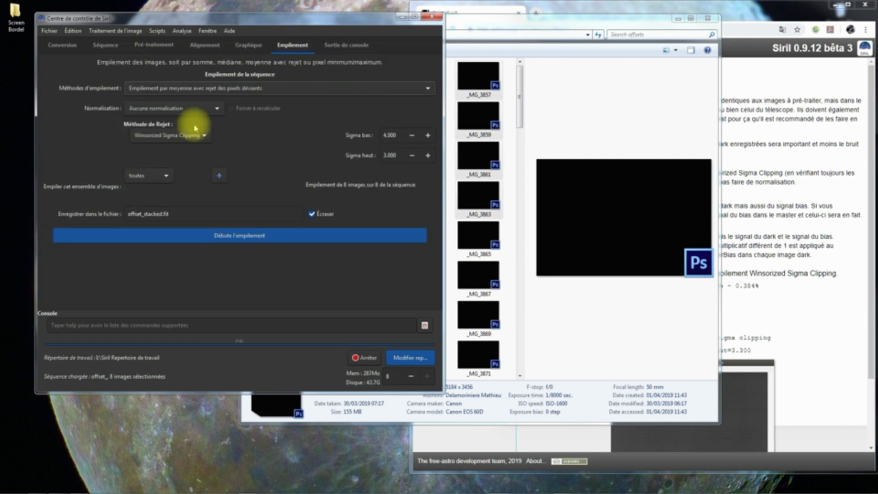
pyautogui.click(239, 236)
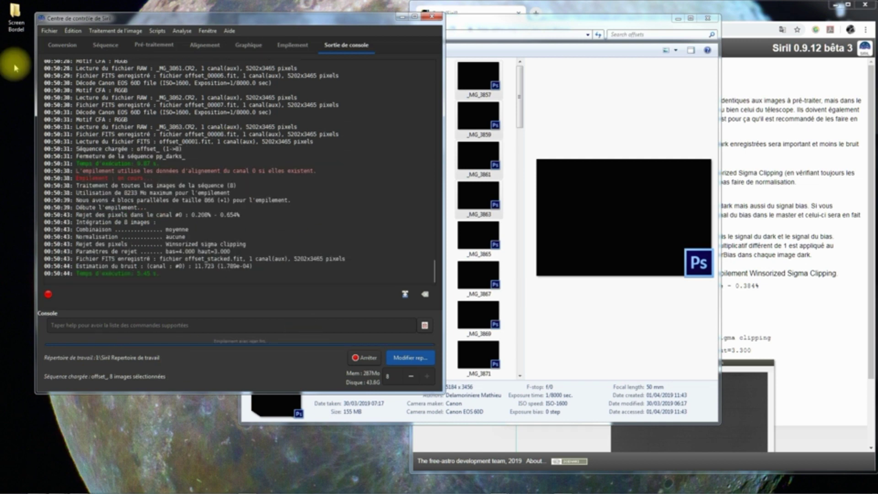
# Step: Replace the source list contents with the eight dark frames _MG_8305 to _MG_8312 from the darks folder
pyautogui.click(54, 51)
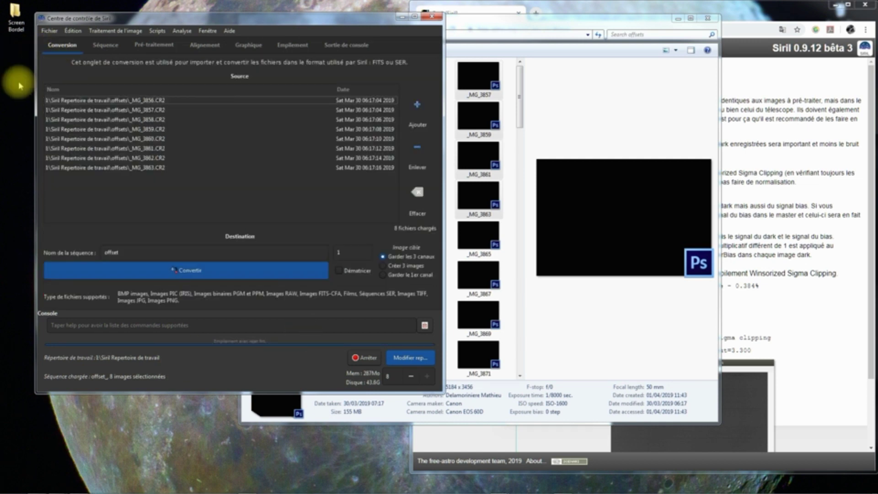
pyautogui.click(416, 192)
pyautogui.click(520, 114)
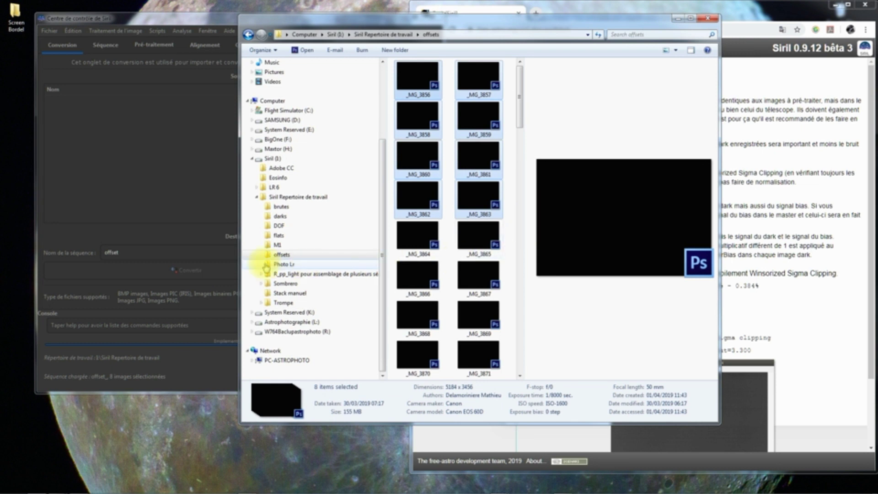
pyautogui.click(279, 217)
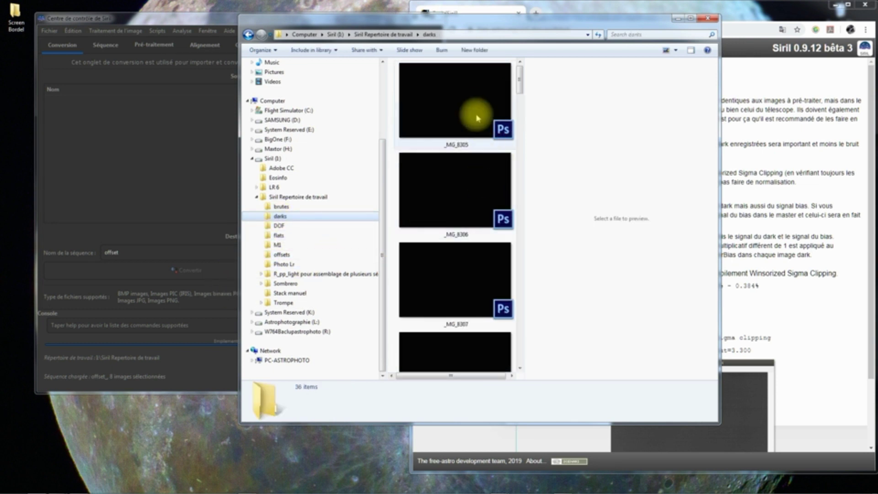
pyautogui.click(478, 114)
pyautogui.scroll(-5, 474, 183)
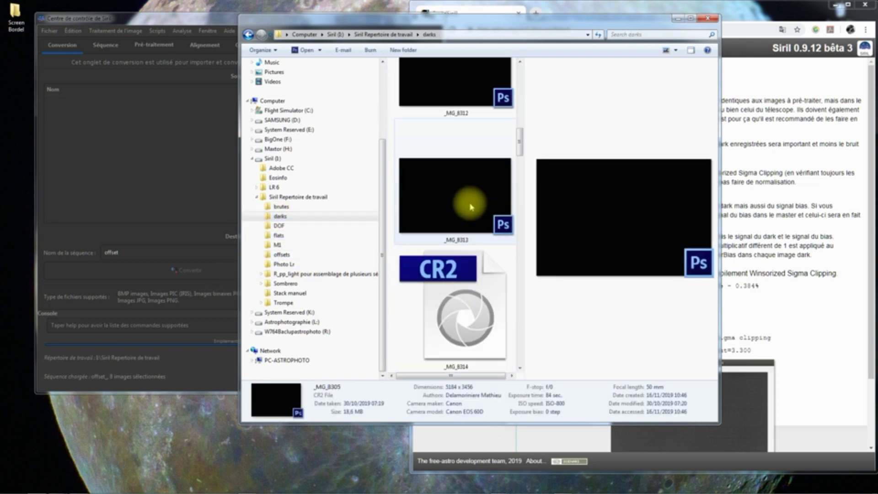
pyautogui.keyDown('shift'); pyautogui.click(464, 328); pyautogui.keyUp('shift')
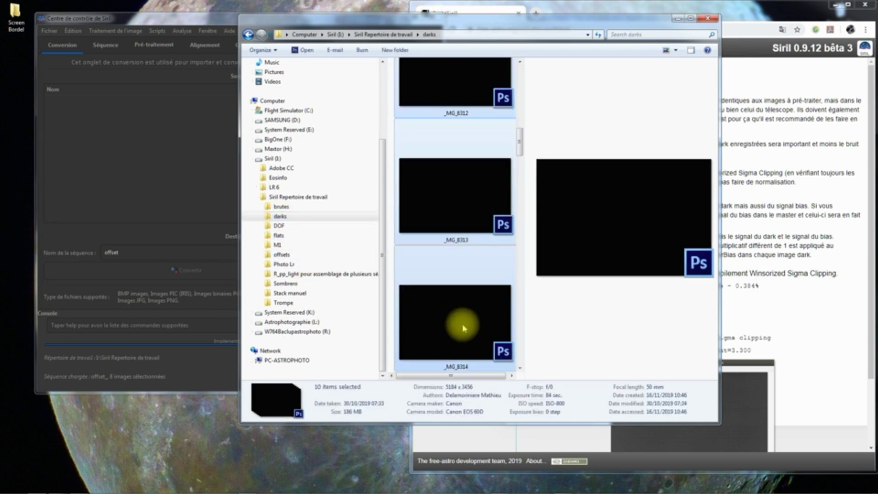
pyautogui.keyDown('shift'); pyautogui.click(461, 83); pyautogui.keyUp('shift')
pyautogui.moveTo(453, 137); pyautogui.dragTo(196, 173)
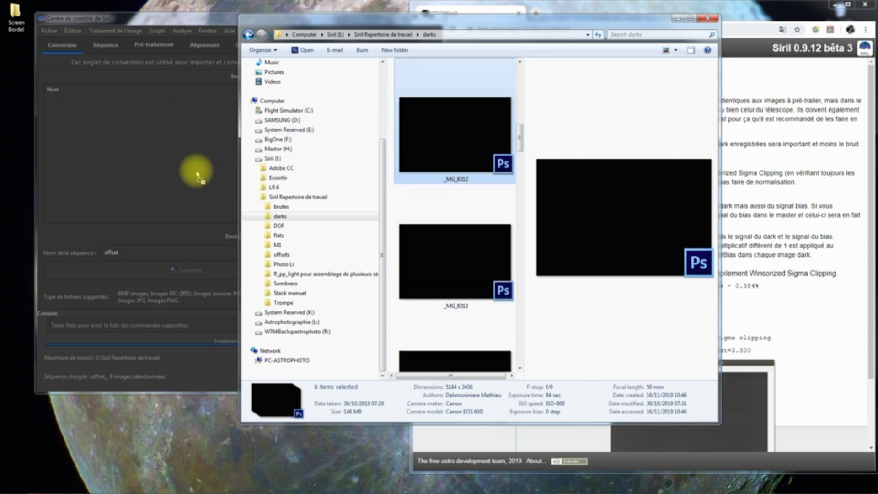
# Step: Name the sequence darks and convert the loaded dark frames
pyautogui.moveTo(129, 249); pyautogui.dragTo(81, 256)
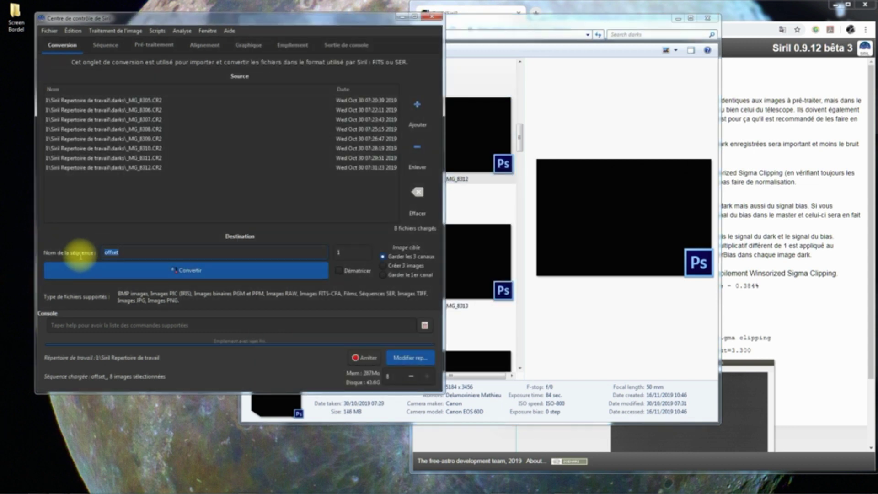
pyautogui.write('darks')
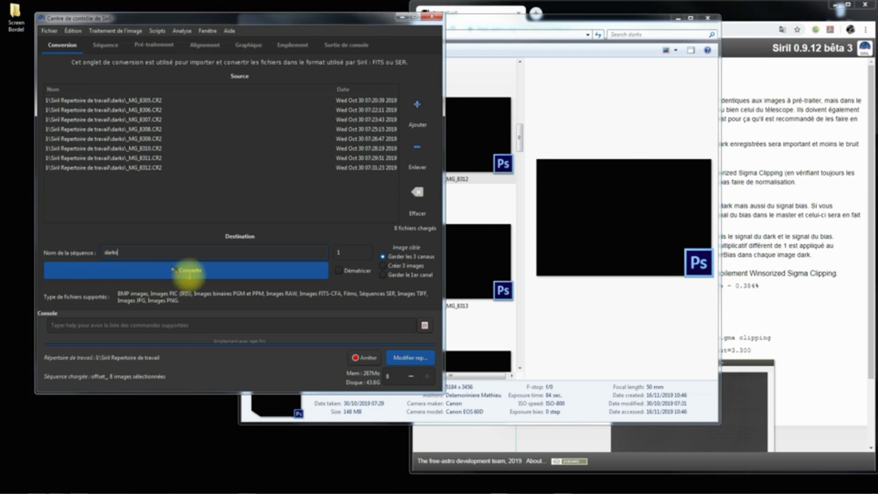
pyautogui.click(188, 271)
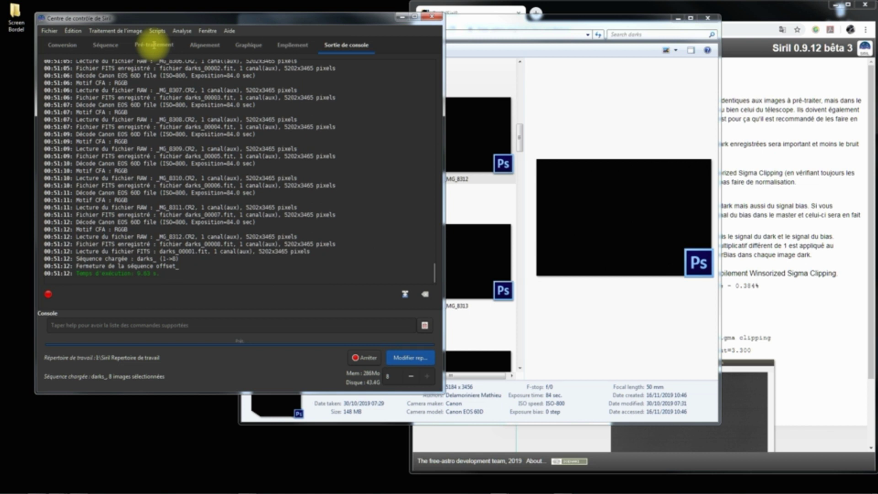
# Step: Choose offset_stacked from the working directory as the master offset for preprocessing the darks
pyautogui.click(153, 45)
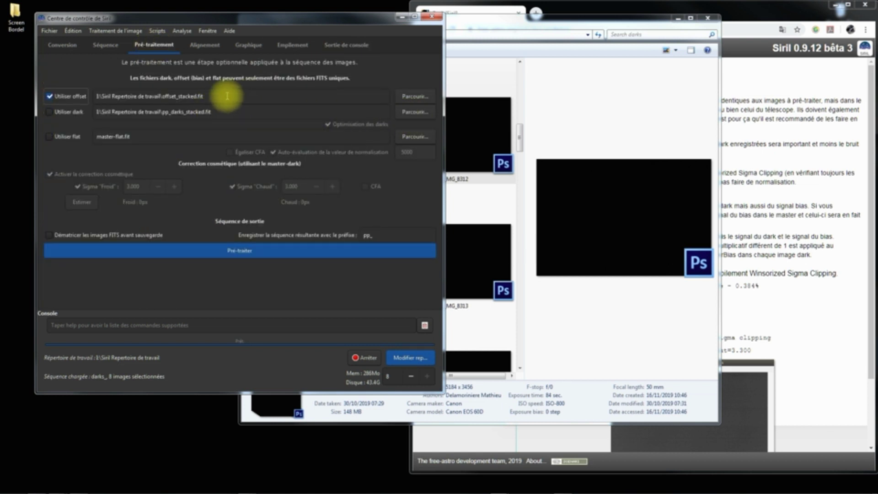
pyautogui.click(416, 97)
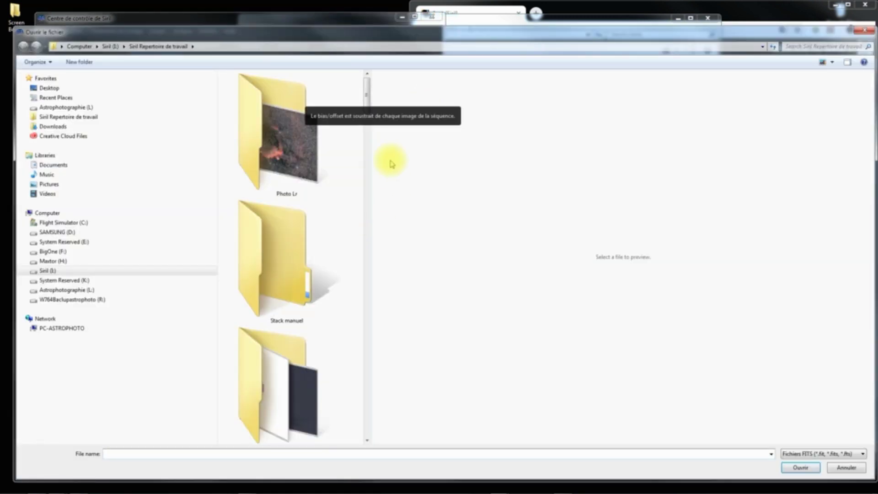
pyautogui.moveTo(366, 104); pyautogui.dragTo(367, 338)
pyautogui.click(351, 204)
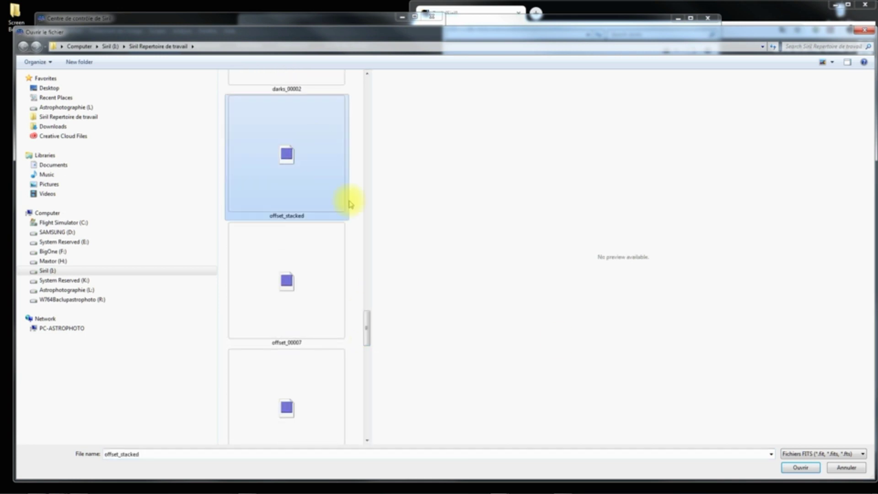
pyautogui.click(787, 472)
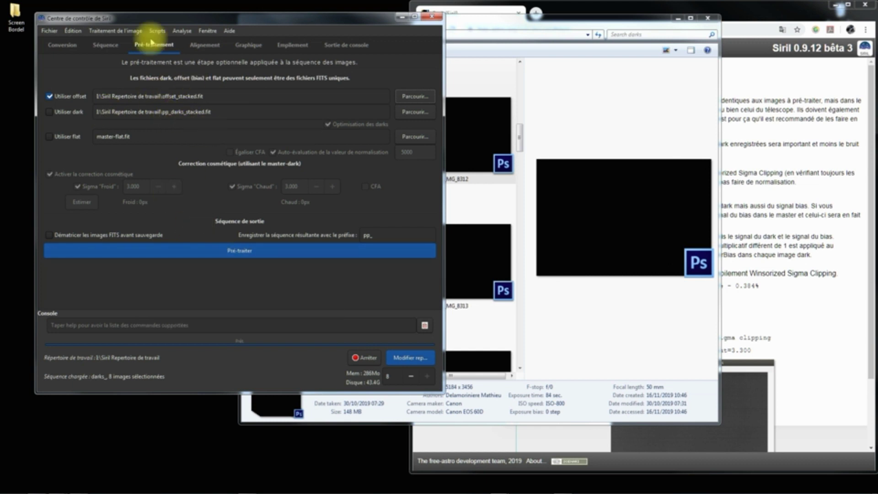
# Step: Preprocess the darks sequence with only the master offset applied and the output prefix pp_
pyautogui.click(107, 45)
pyautogui.click(152, 45)
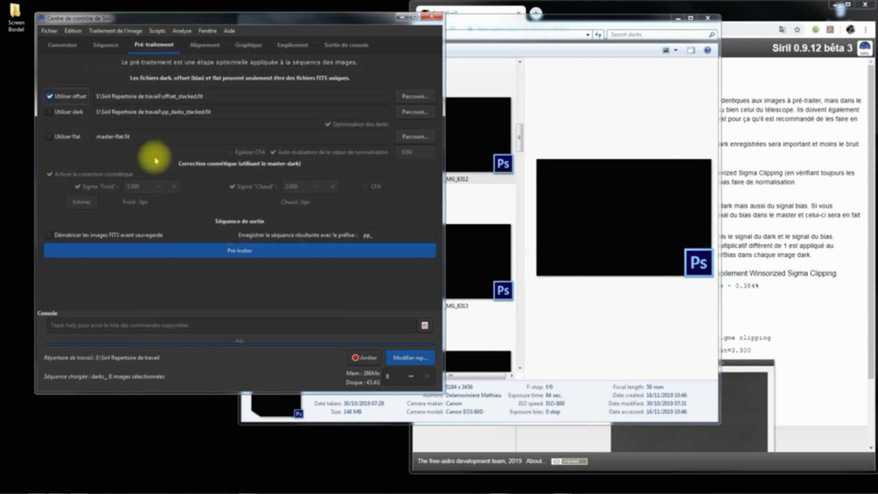
pyautogui.click(232, 251)
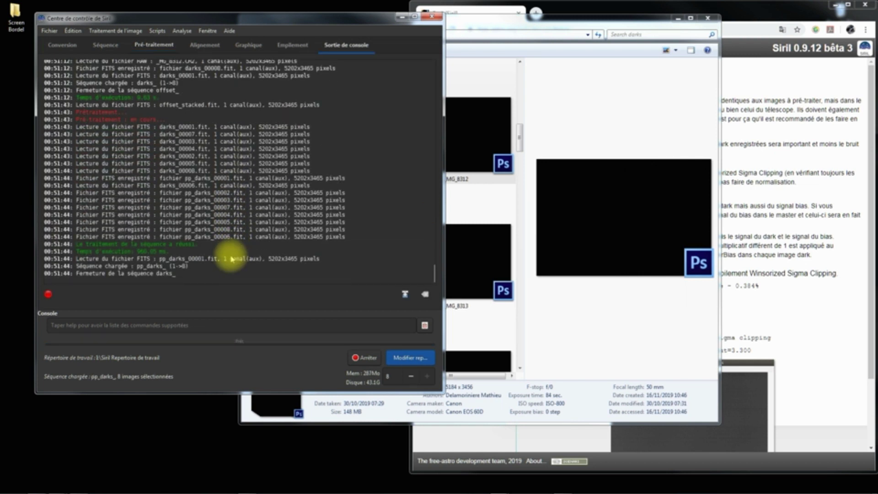
# Step: Clear the conversion source list and locate the preprocessed pp_darks frames in the Siril Repertoire de travail folder
pyautogui.click(72, 46)
pyautogui.click(416, 193)
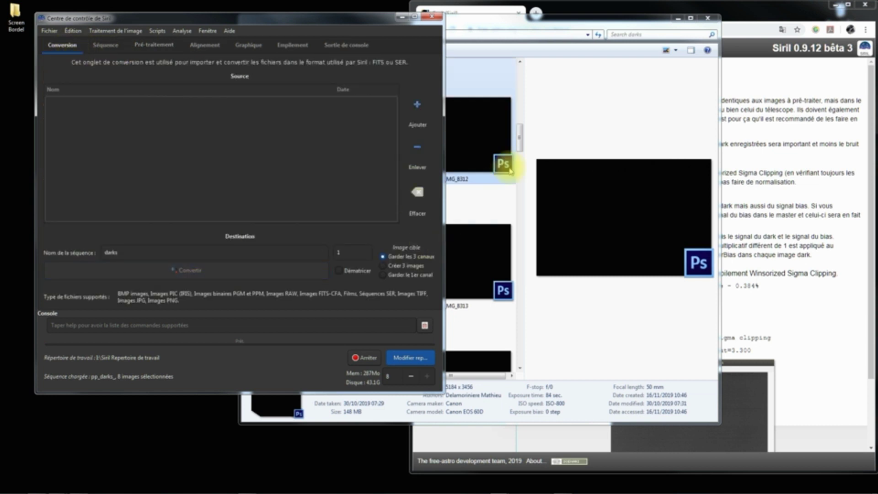
pyautogui.click(523, 146)
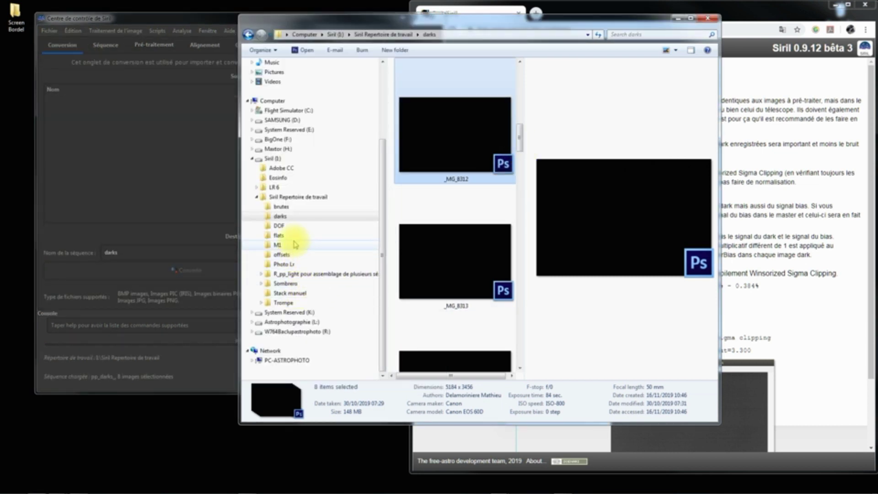
pyautogui.click(293, 197)
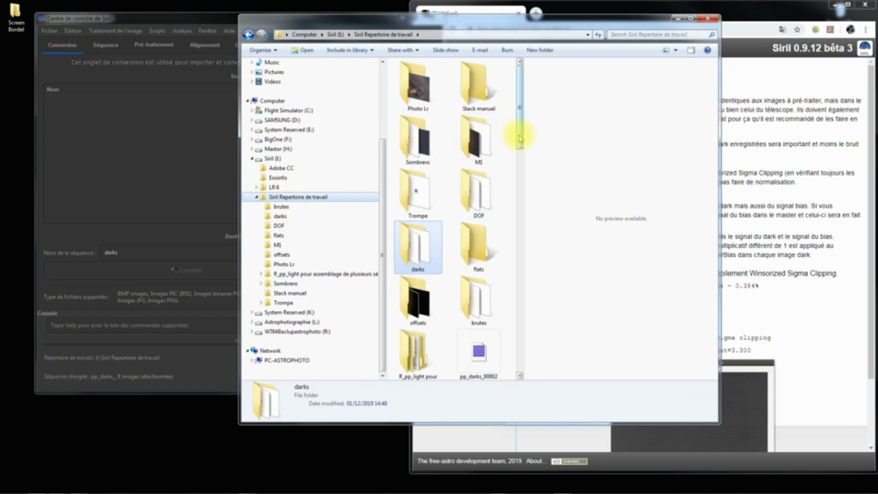
pyautogui.moveTo(520, 139); pyautogui.dragTo(516, 196)
pyautogui.click(492, 168)
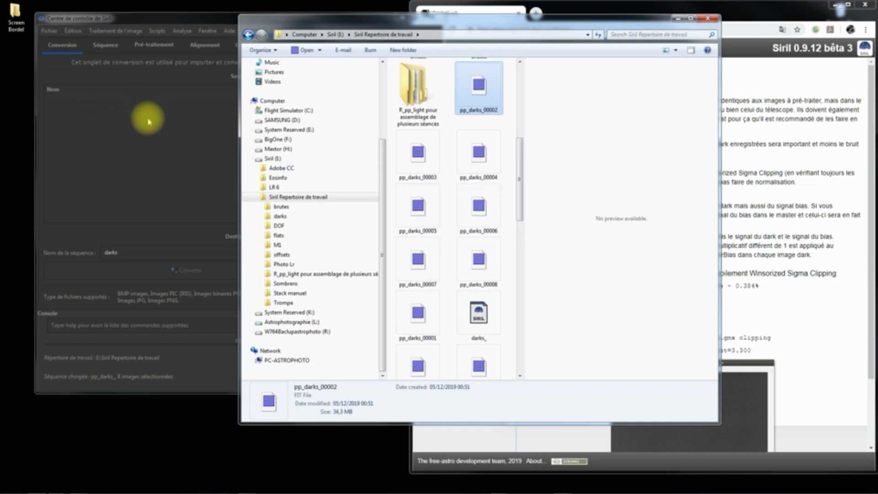
# Step: Stack the pp_darks sequence by average with Winsorized Sigma Clipping and no normalisation into pp_darks_stacked.fit
pyautogui.click(148, 121)
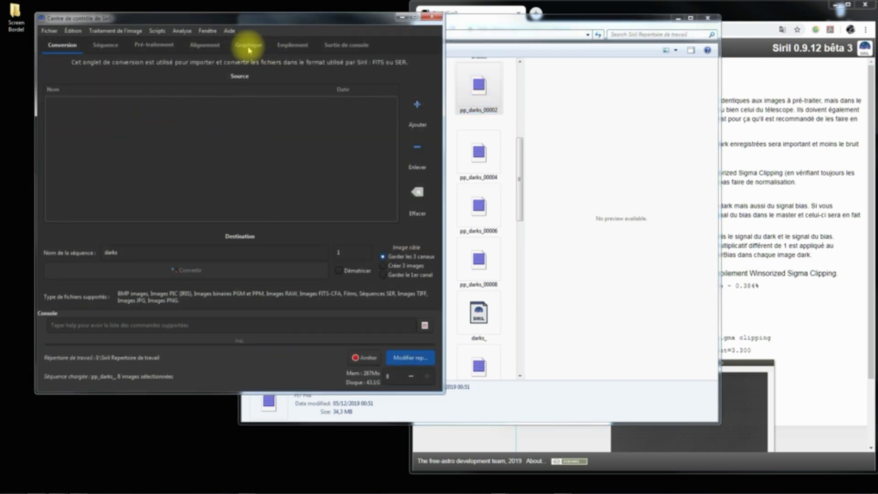
pyautogui.click(290, 45)
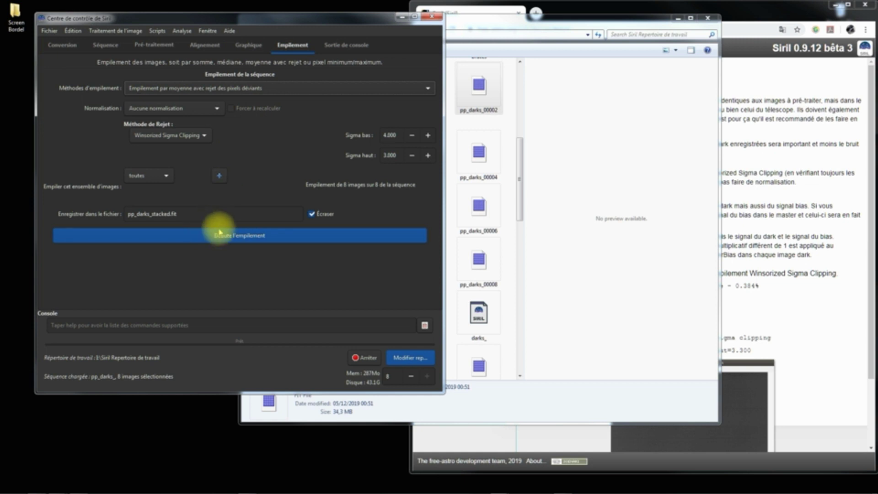
pyautogui.click(105, 44)
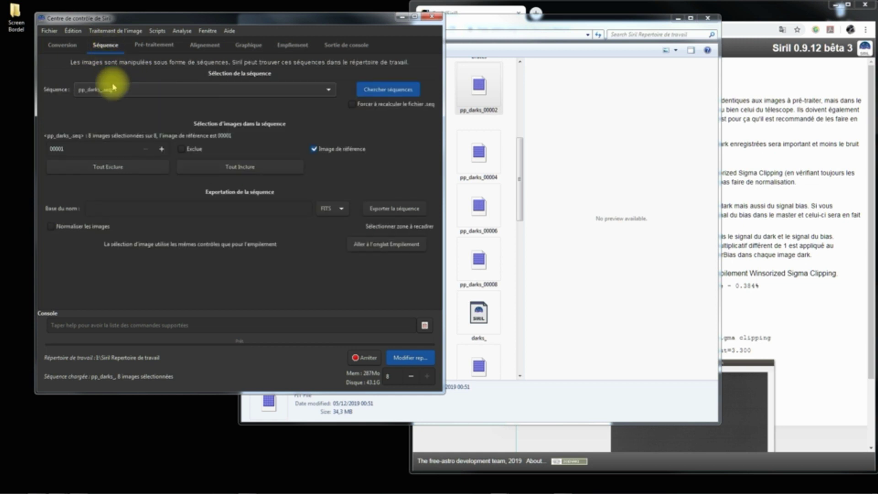
pyautogui.click(293, 44)
pyautogui.click(245, 236)
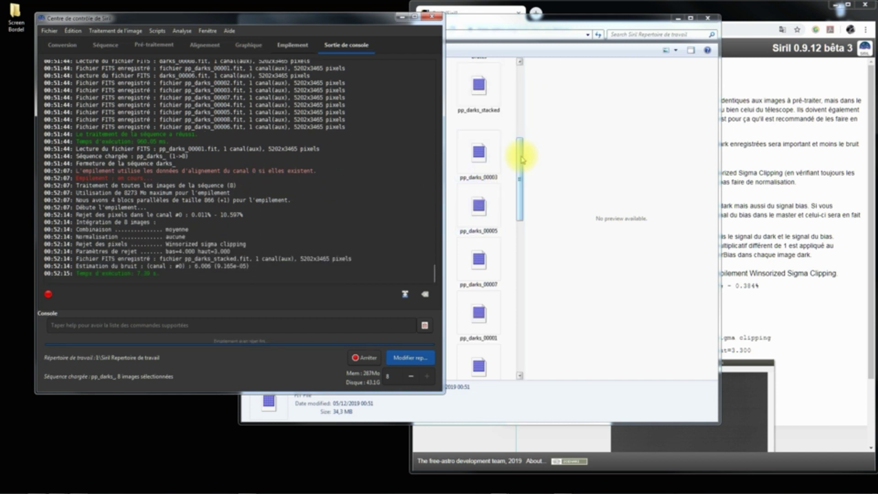
# Step: Locate the master files pp_darks_stacked and offset_stacked in the working folder
pyautogui.moveTo(523, 159); pyautogui.dragTo(519, 140)
pyautogui.click(486, 161)
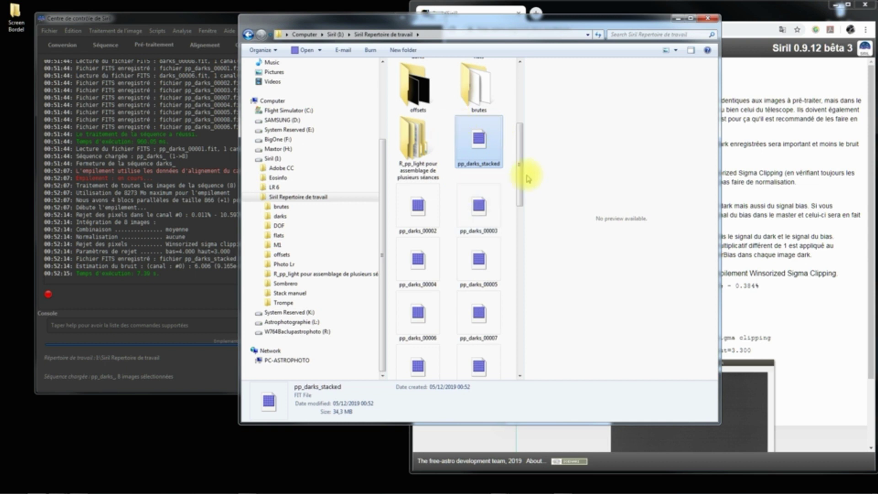
pyautogui.moveTo(524, 178); pyautogui.dragTo(517, 281)
pyautogui.press('o')
pyautogui.click(111, 298)
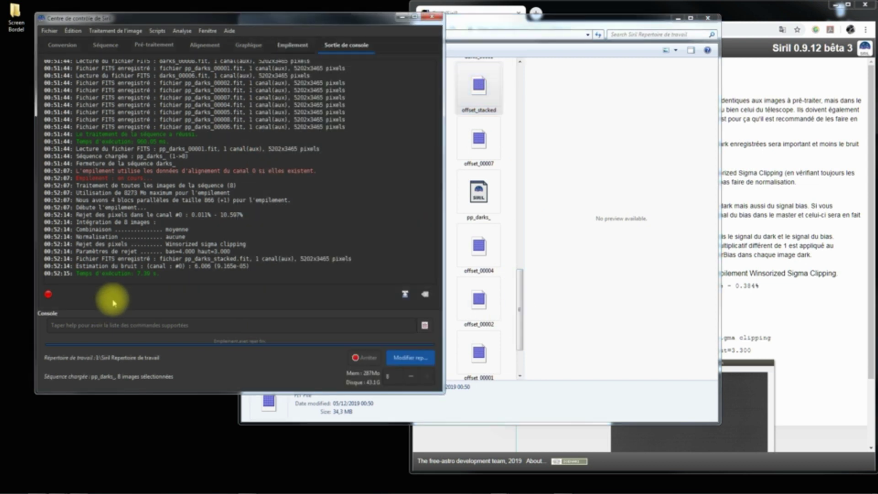
# Step: Enable the master dark pp_darks_stacked.fit and the master flat master-flat.fit alongside the master offset in the preprocessing settings
pyautogui.click(66, 46)
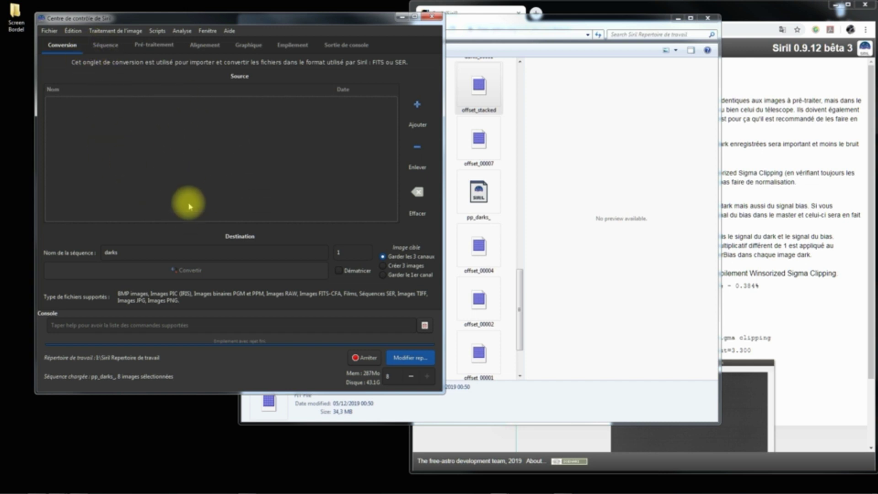
pyautogui.click(154, 45)
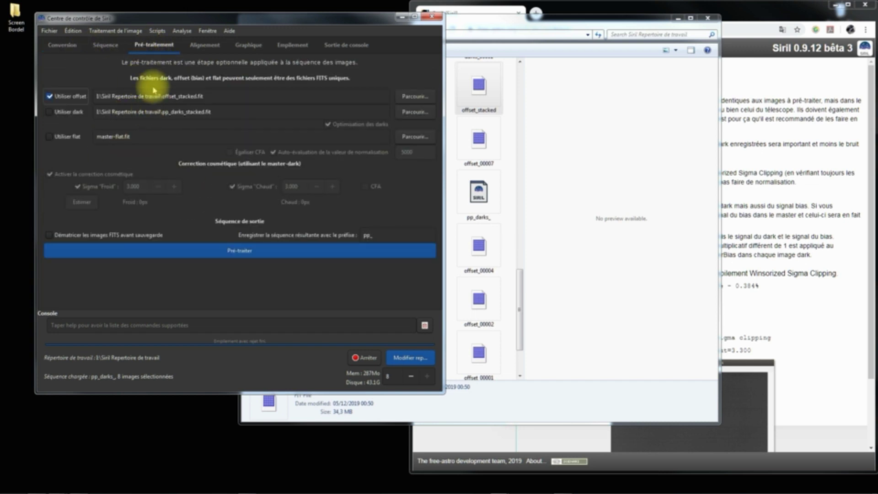
pyautogui.click(50, 112)
pyautogui.click(49, 136)
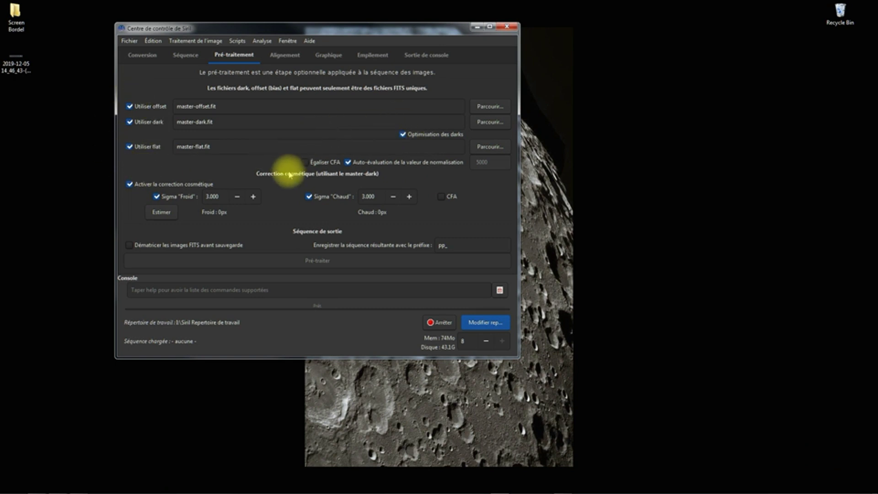
pyautogui.click(306, 163)
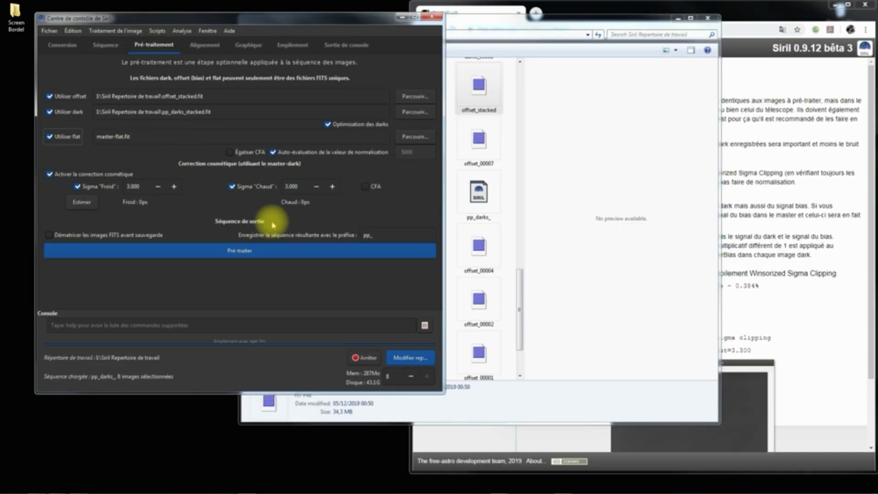
pyautogui.click(205, 44)
pyautogui.click(292, 44)
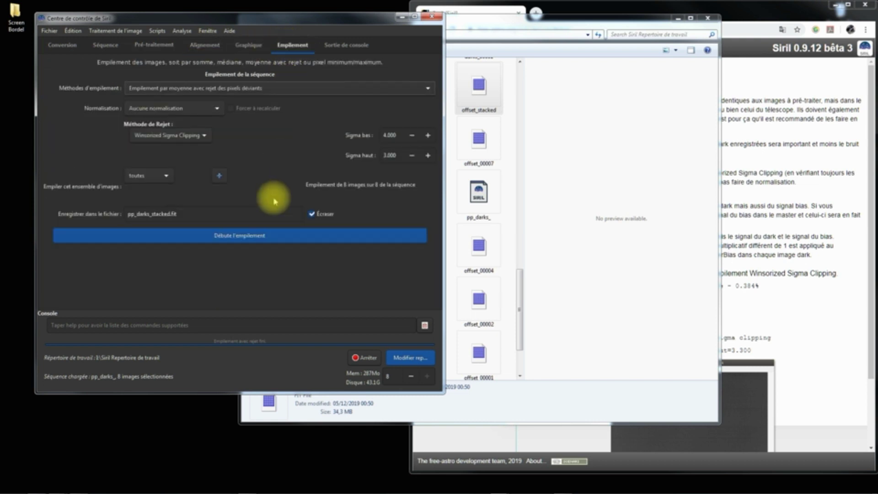
pyautogui.click(155, 45)
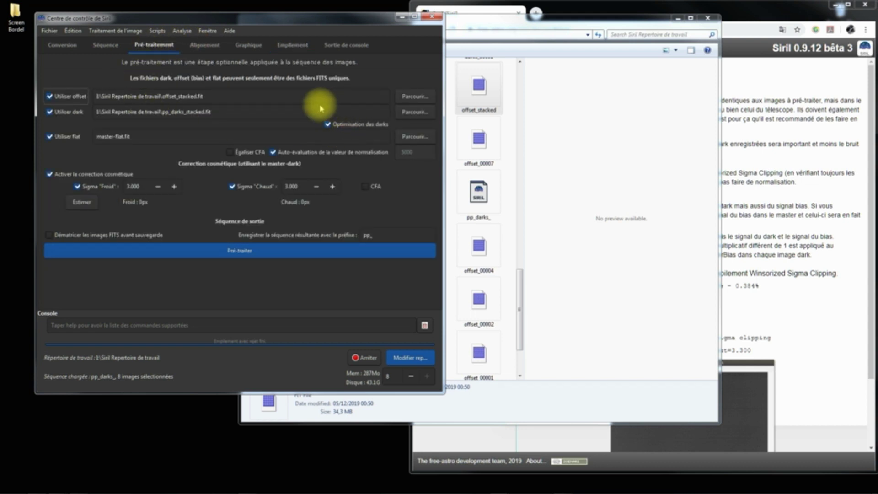
pyautogui.click(158, 31)
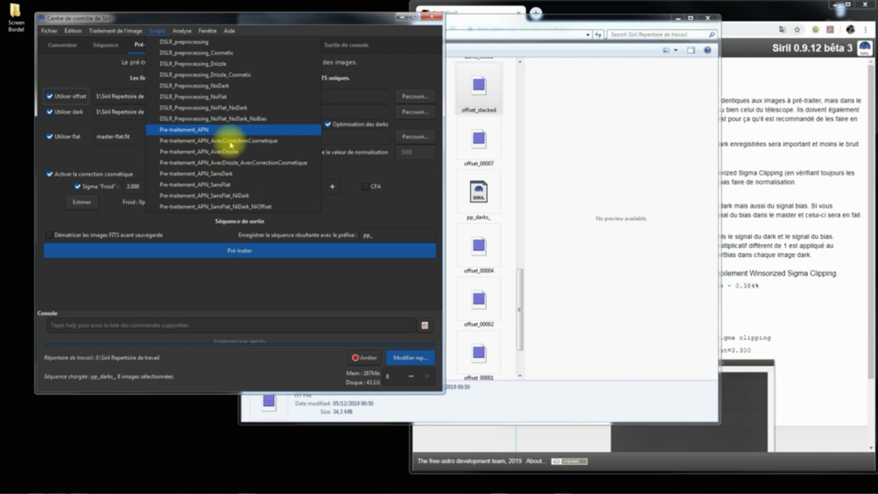
pyautogui.click(63, 62)
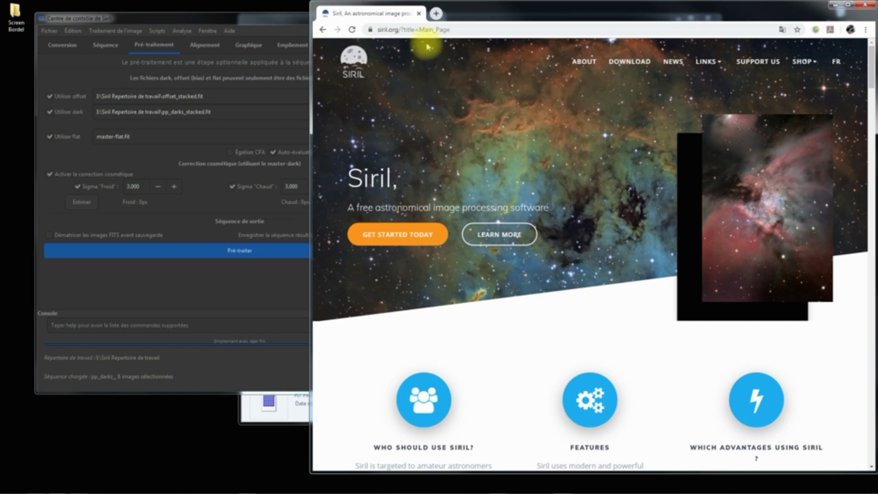
# Step: Switch the siril.org website in the browser to French and open its Téléchargement page
pyautogui.click(630, 61)
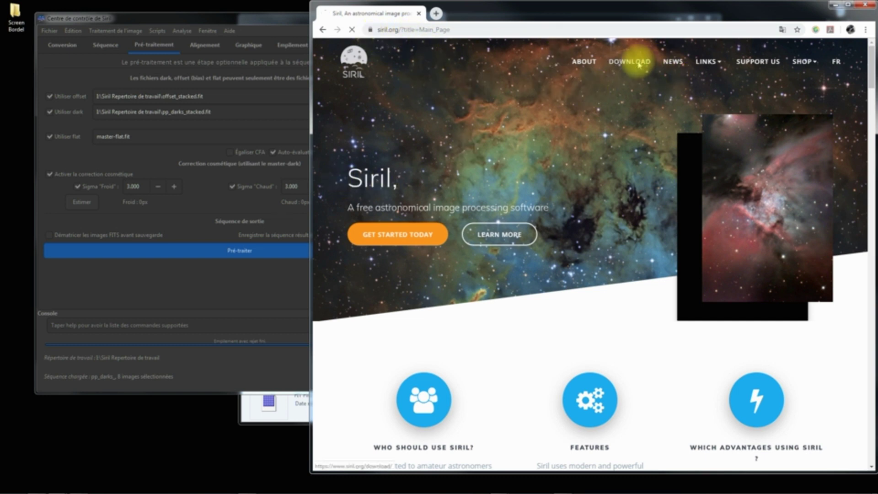
pyautogui.click(837, 61)
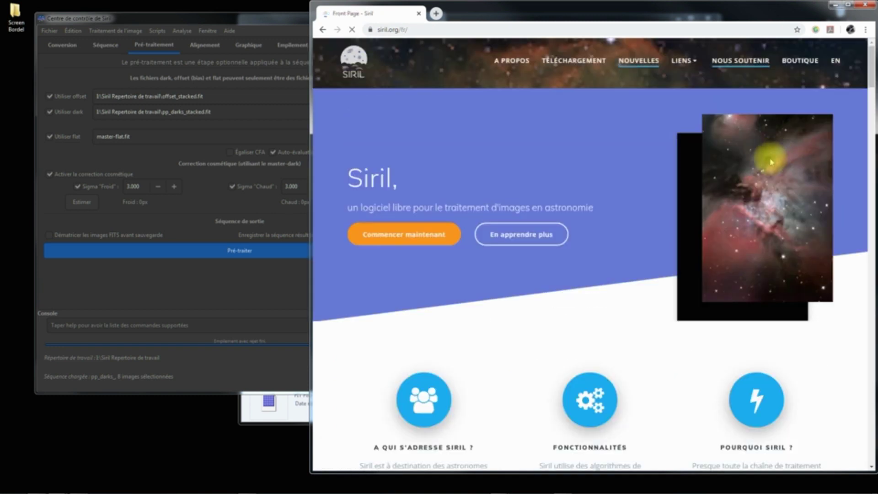
pyautogui.click(558, 65)
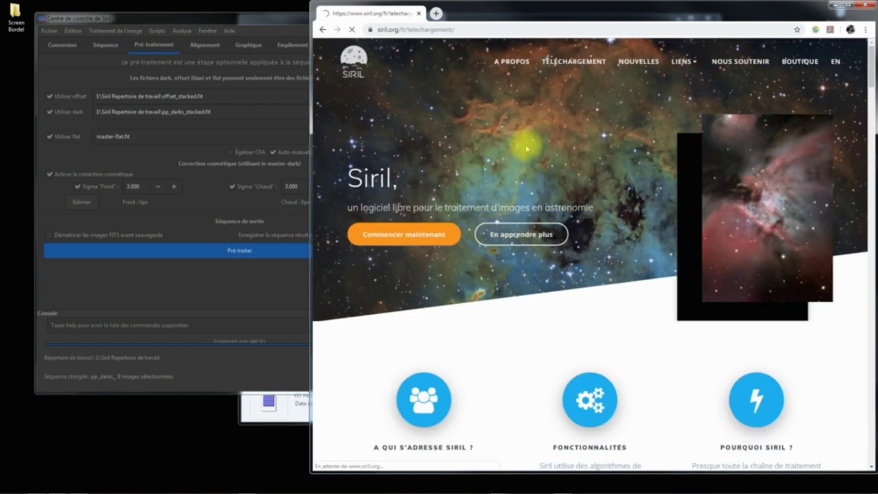